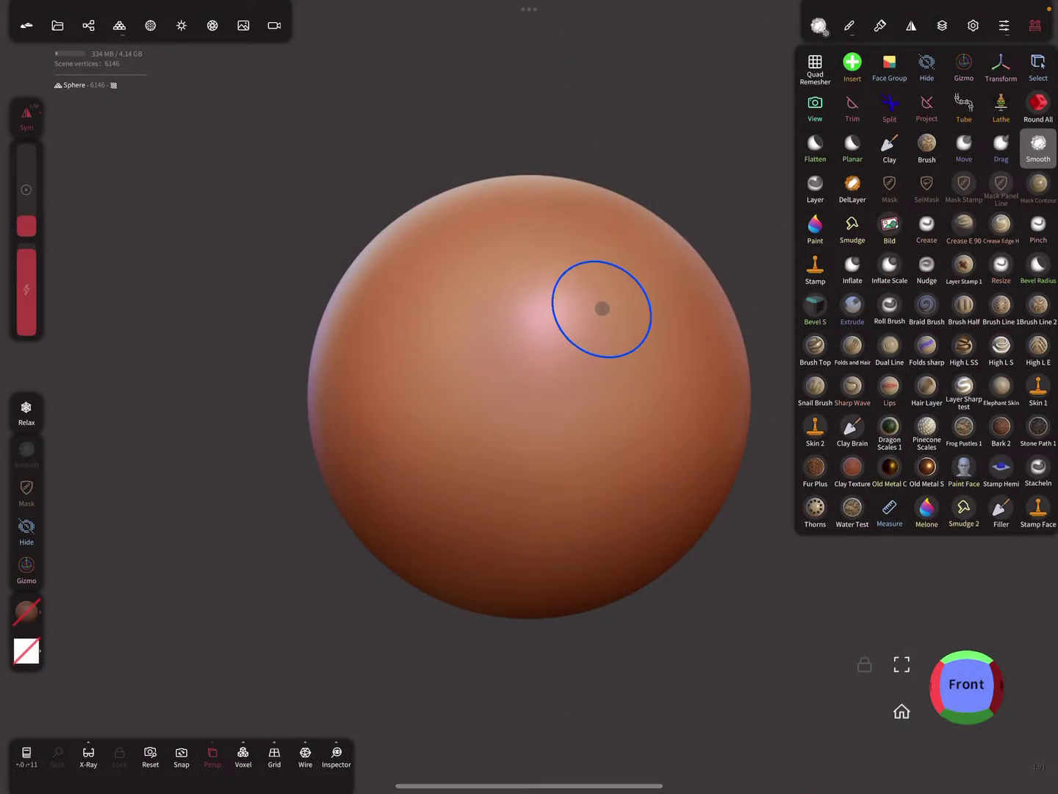
Step: Turn on the wireframe overlay for the default sphere
left_click(305, 753)
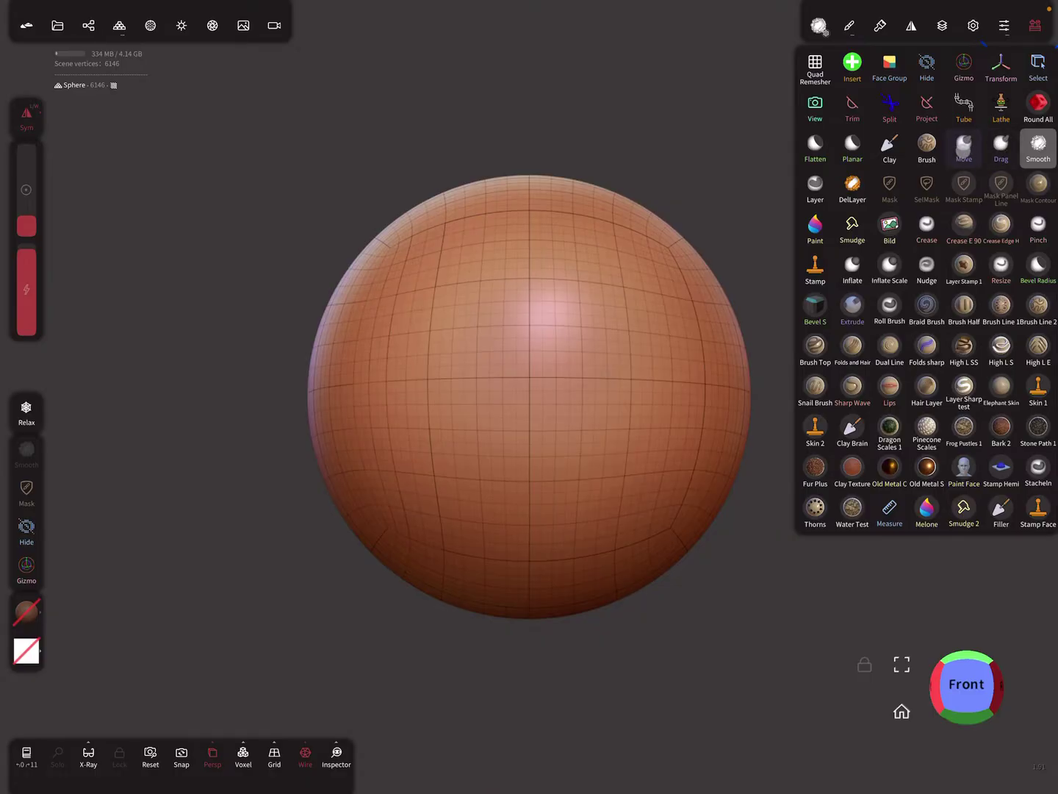
Step: With the Move brush, pull the sphere's upper sides outward into a broad-shouldered blob
left_click(964, 148)
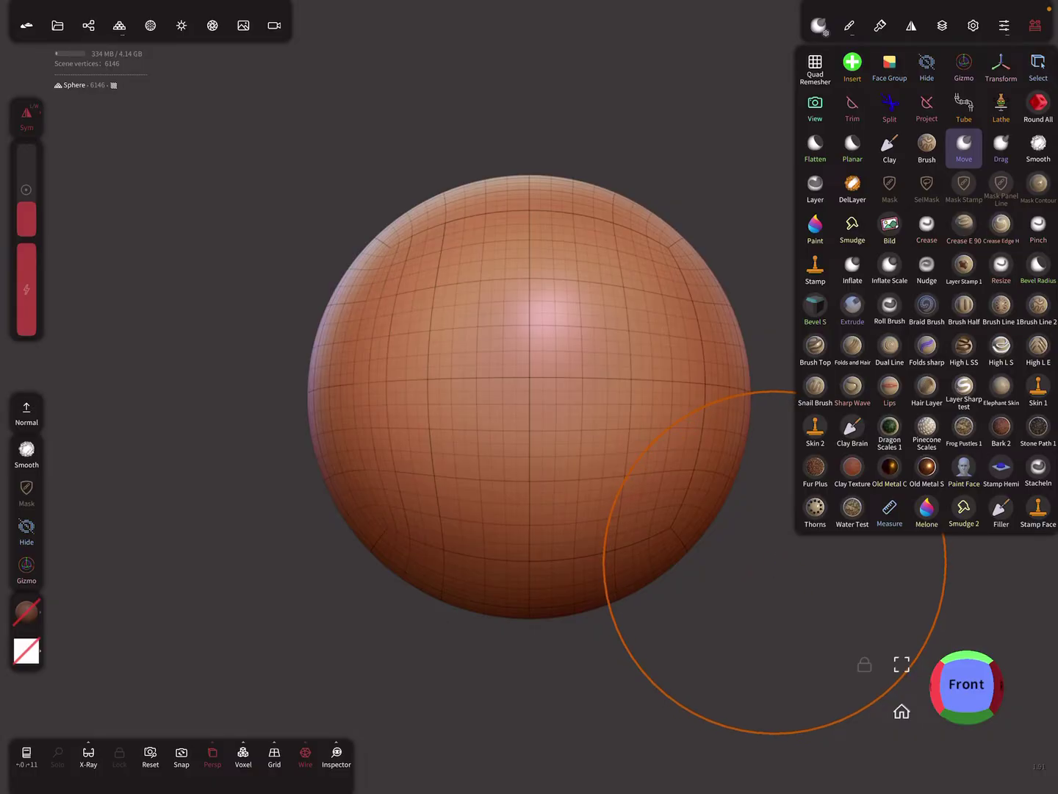
mouse_move(745, 347)
left_mouse_down()
mouse_move(686, 330)
mouse_move(756, 355)
left_mouse_up()
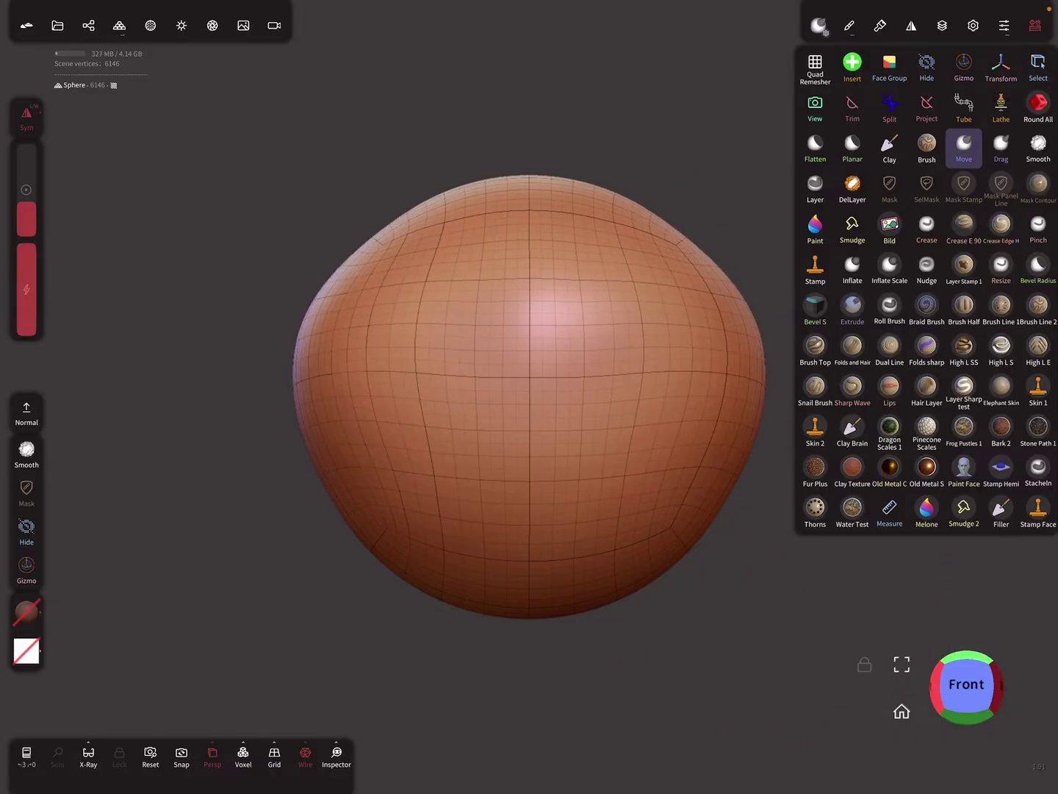
left_click_drag(735, 257, 744, 305)
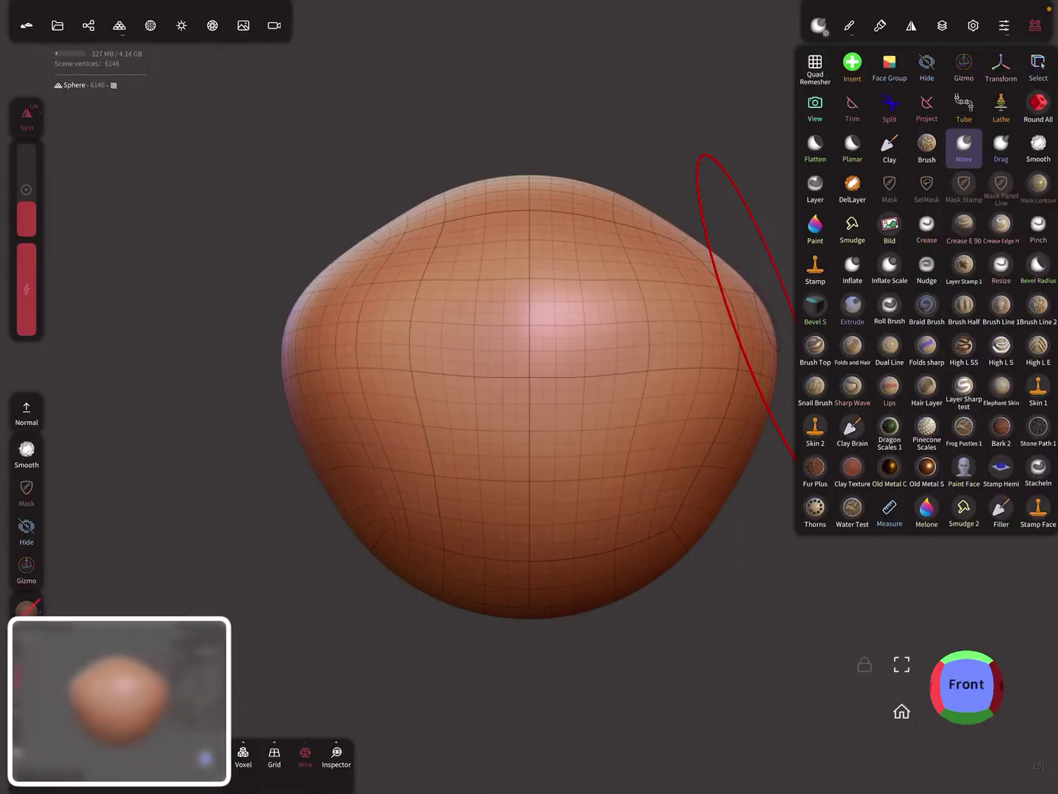
left_click(120, 732)
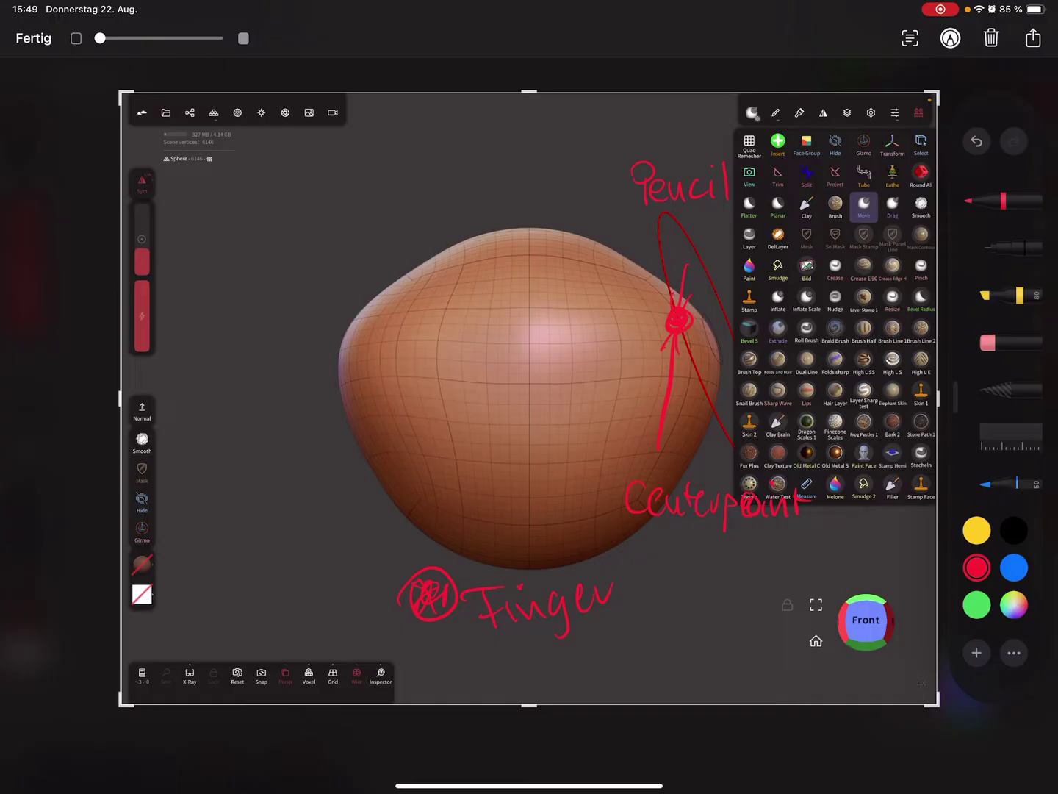
left_click_drag(388, 541, 369, 253)
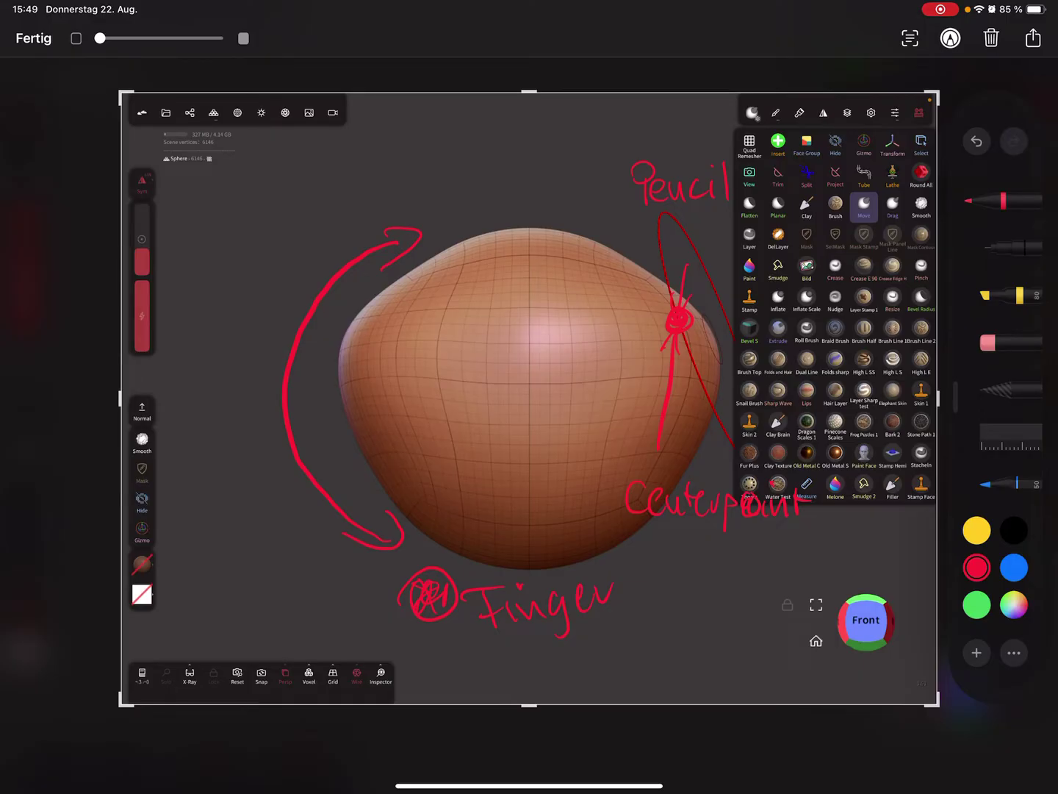
left_click(33, 38)
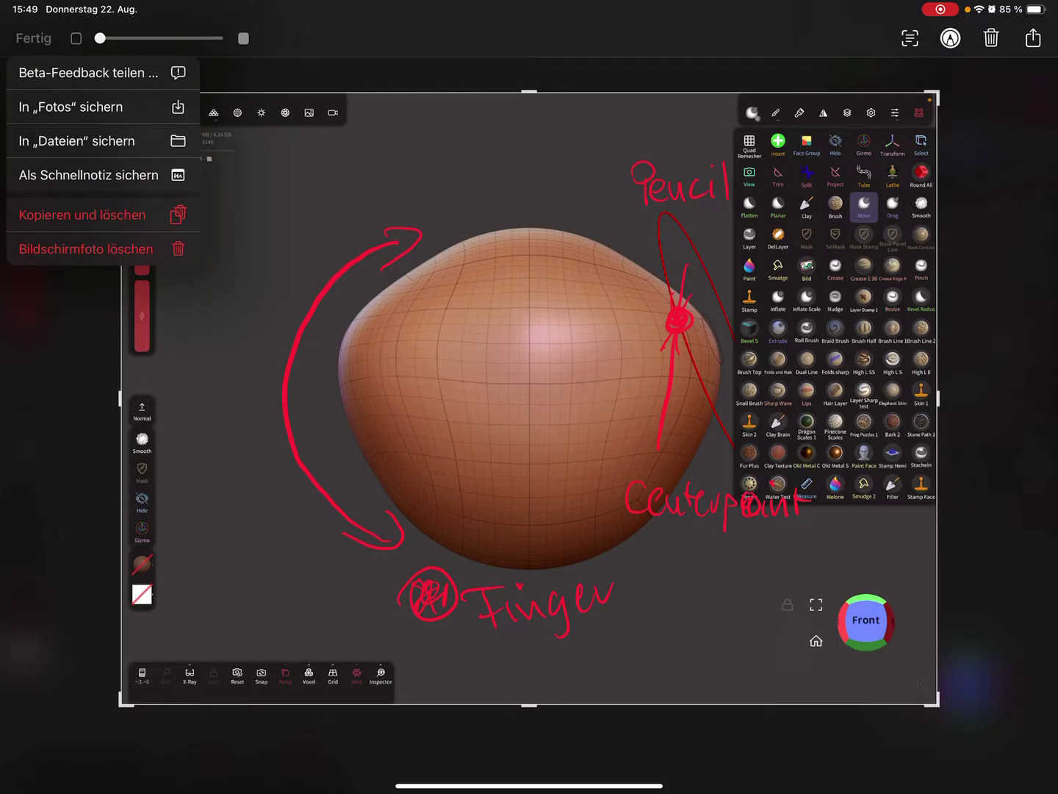
left_click(92, 106)
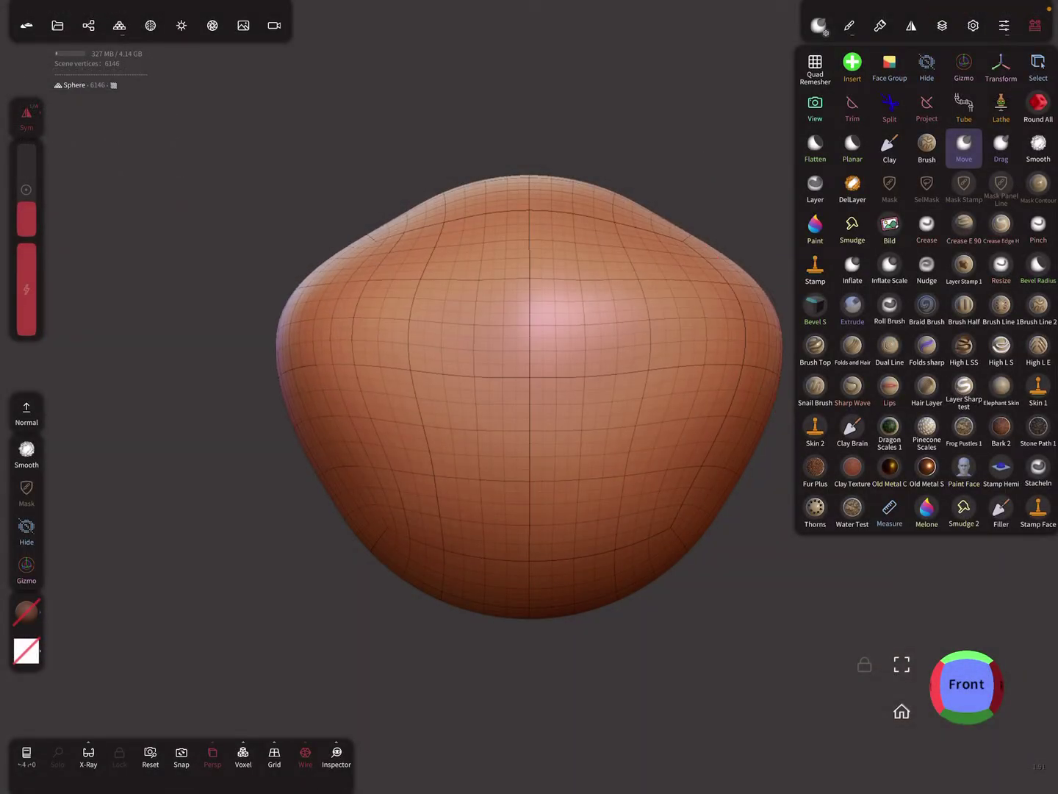
Step: Bulge the sphere's left and right flanks with Move, then undo back to the round sphere
mouse_move(306, 306)
left_mouse_down()
mouse_move(244, 269)
mouse_move(280, 355)
mouse_move(340, 360)
left_mouse_up()
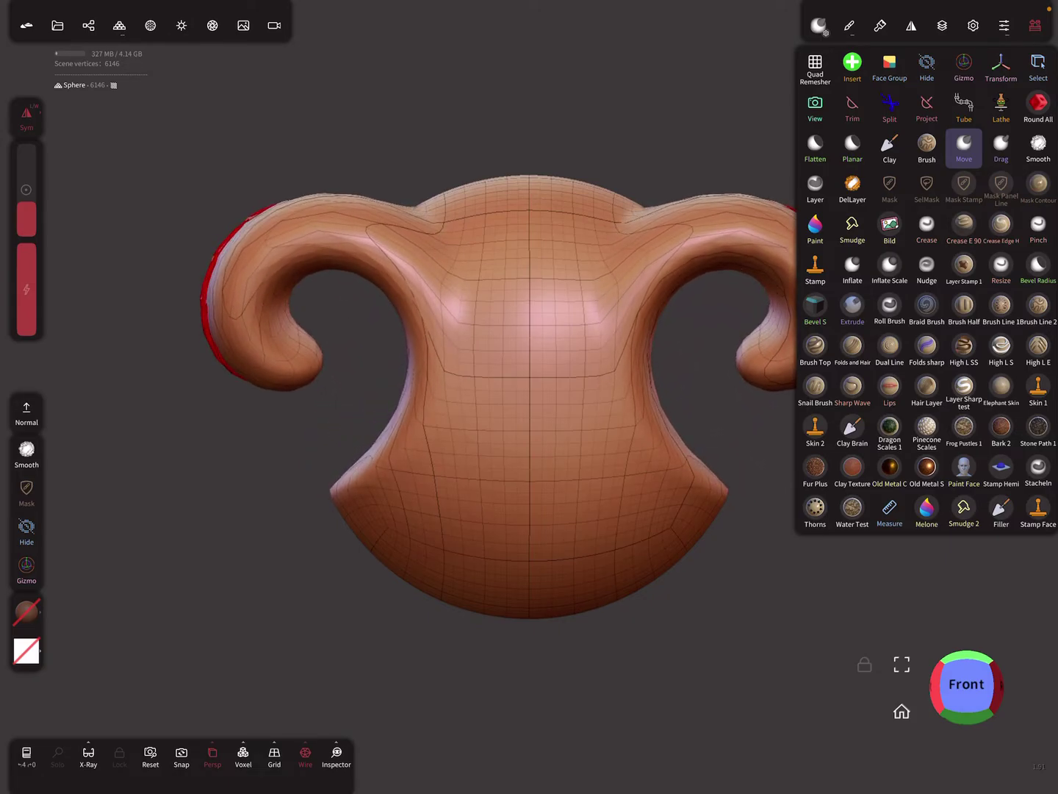
mouse_move(726, 598)
left_mouse_down()
mouse_move(377, 448)
mouse_move(611, 432)
left_mouse_up()
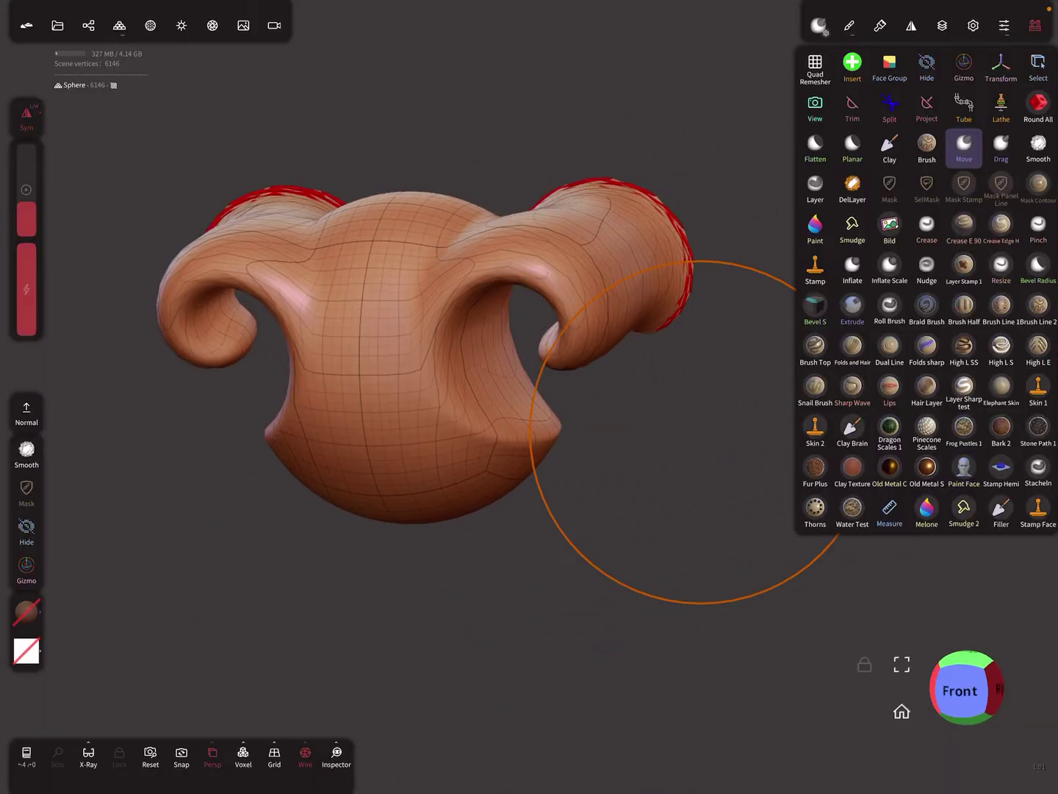
key("ctrl+z")
key("ctrl+z")
key("ctrl+z")
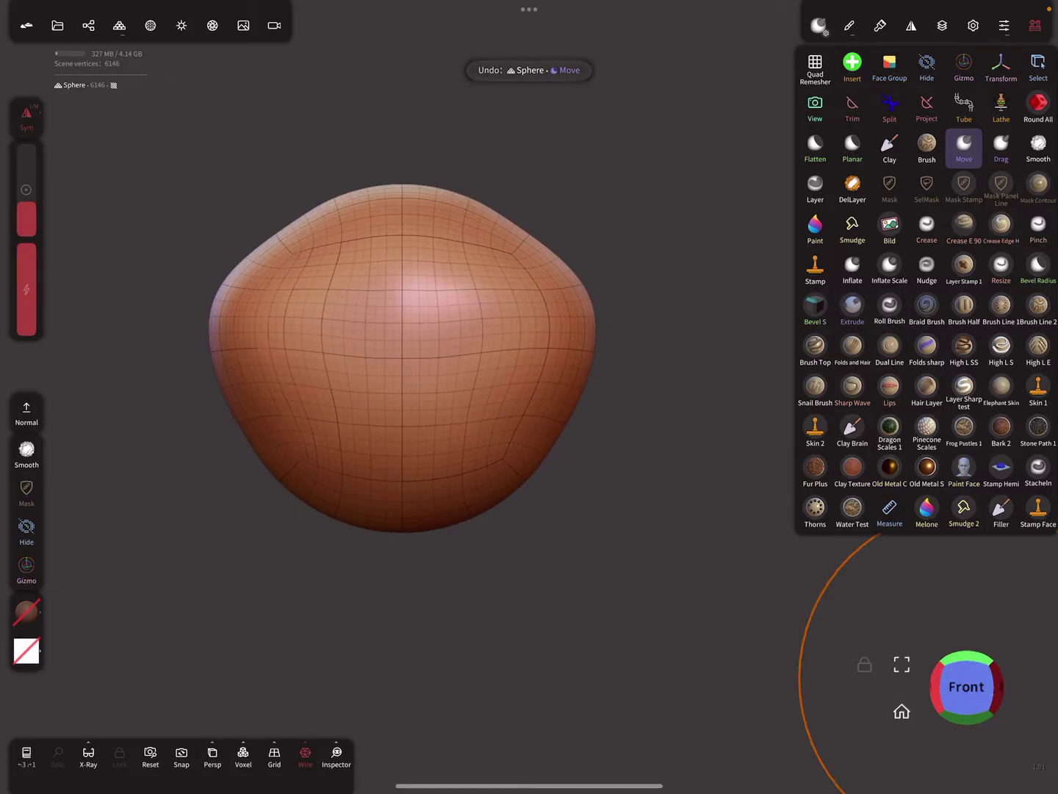
key("ctrl+z")
key("ctrl+z")
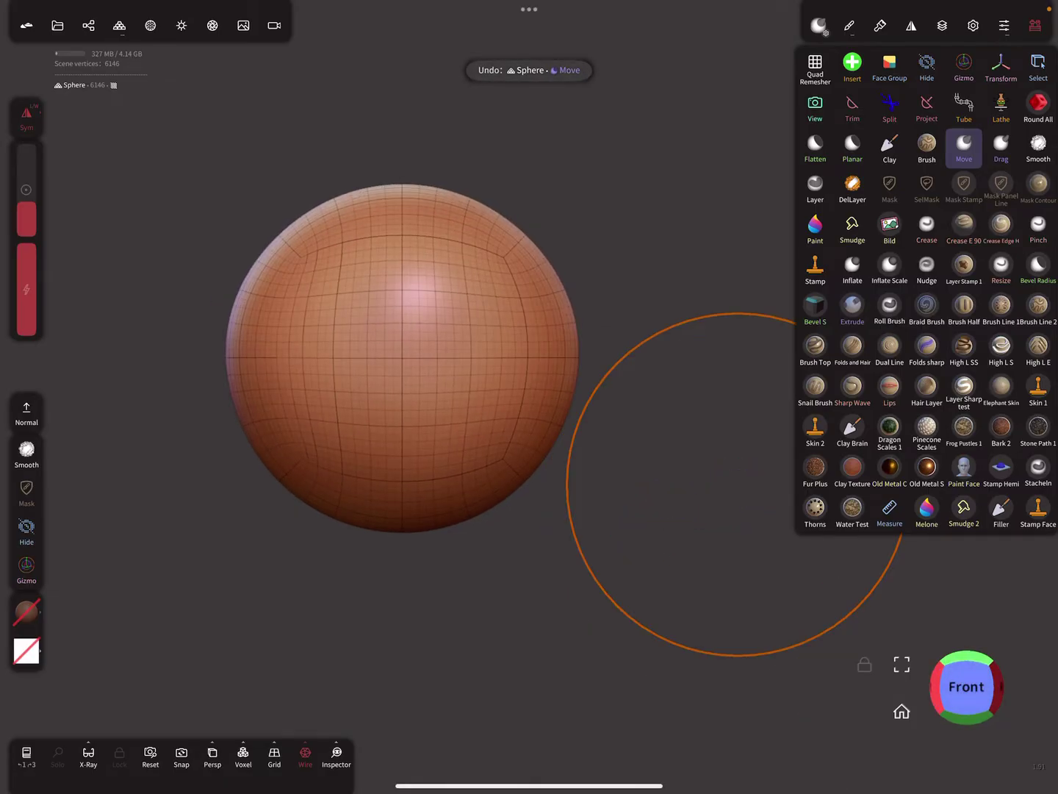
Step: Turn off Silhouette in the Move stroke settings and pull the sphere's sides into wide points
left_click(850, 25)
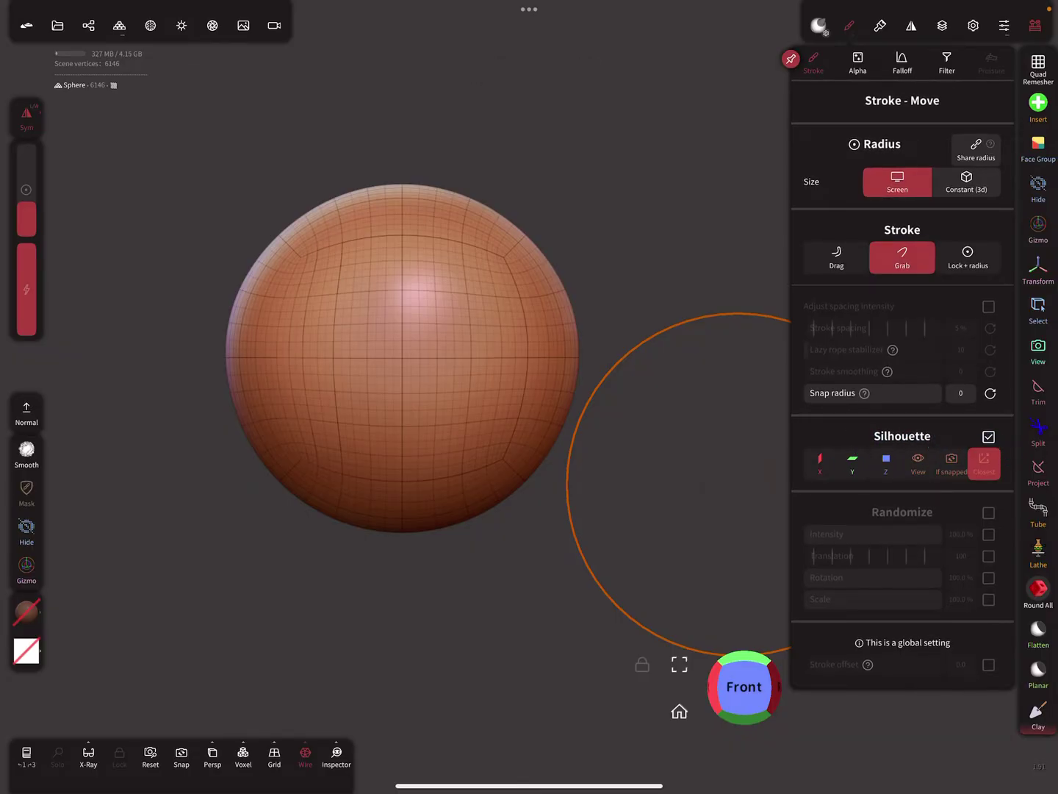
left_click(988, 436)
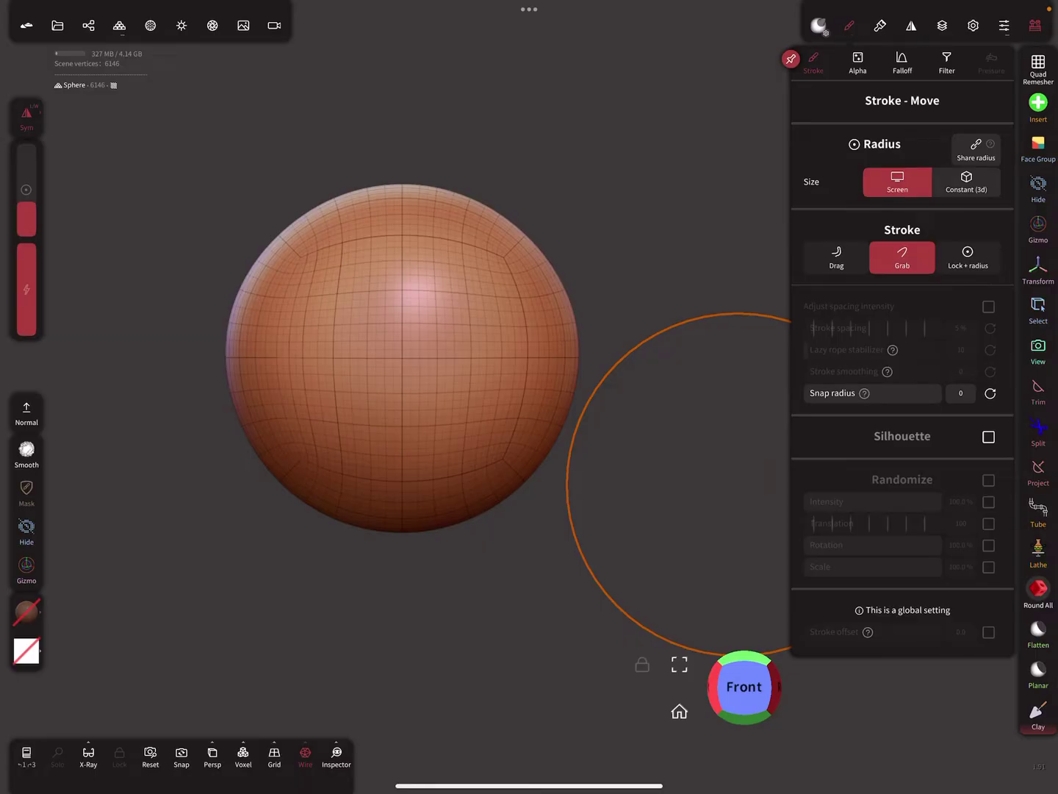
mouse_move(579, 331)
left_mouse_down()
mouse_move(641, 327)
mouse_move(748, 397)
mouse_move(740, 405)
mouse_move(775, 324)
left_mouse_up()
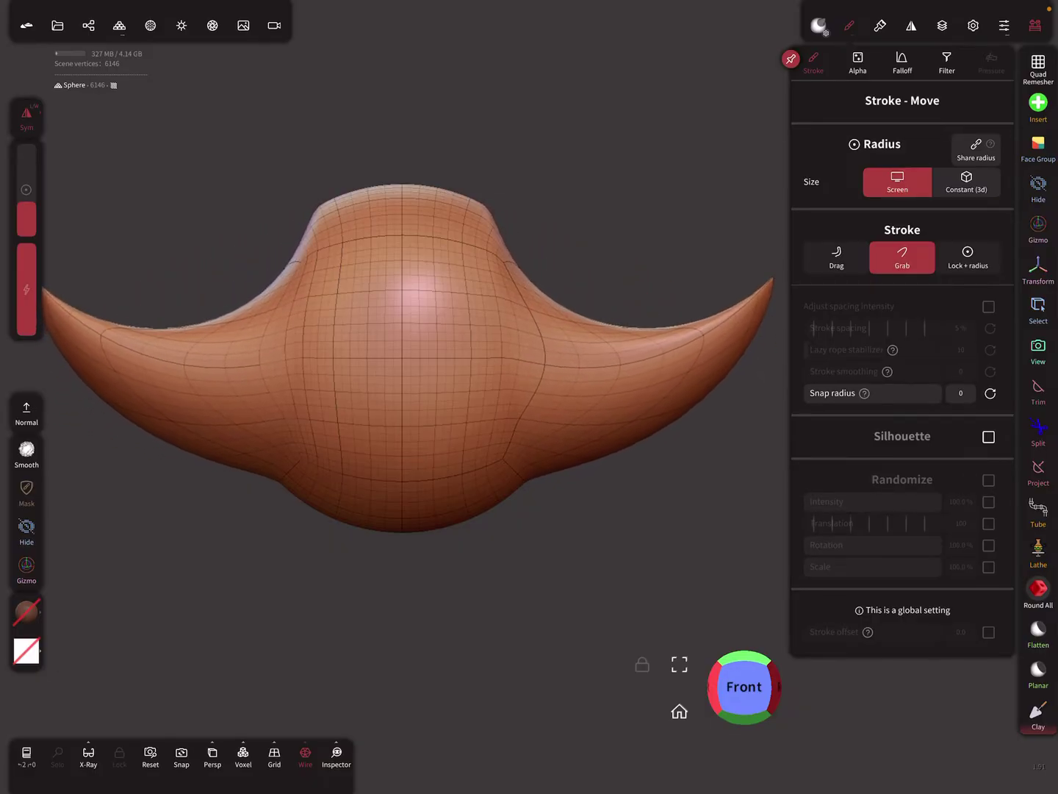
Step: Sweep both side tips upward into crescent horns and pull them further outward
mouse_move(776, 324)
left_mouse_down()
mouse_move(711, 176)
mouse_move(658, 188)
left_mouse_up()
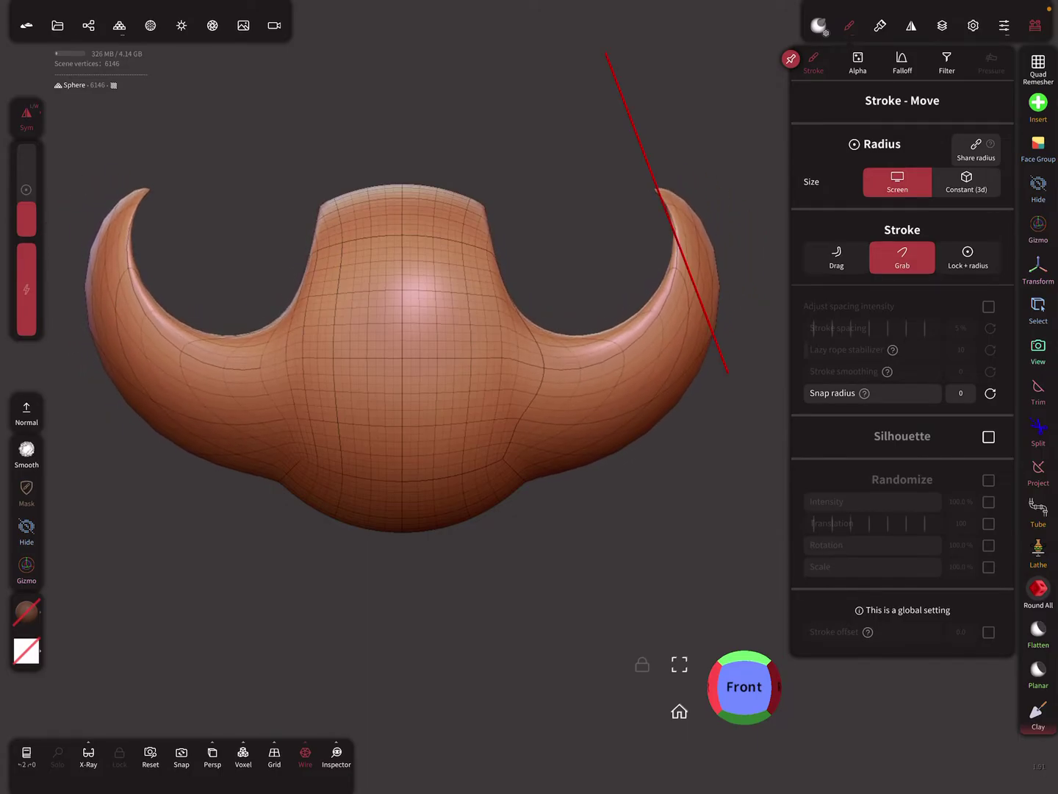
mouse_move(629, 545)
left_mouse_down()
mouse_move(551, 547)
mouse_move(569, 630)
left_mouse_up()
left_click_drag(647, 365, 701, 371)
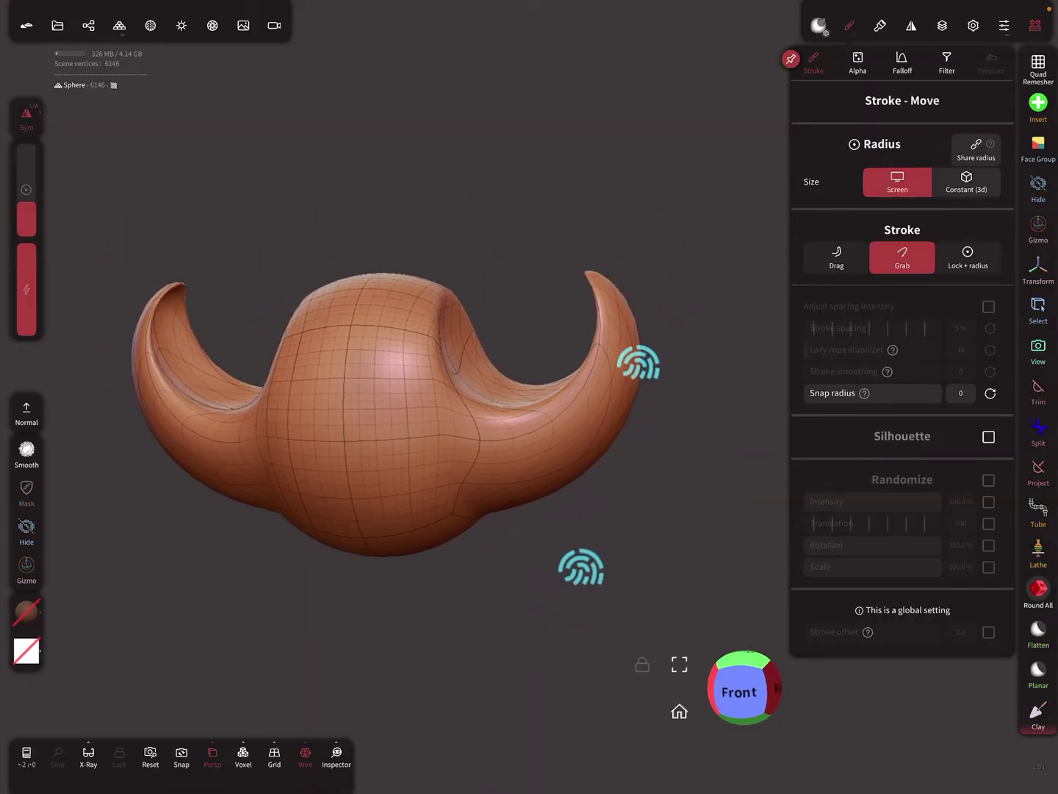
left_click_drag(637, 361, 632, 480)
left_click_drag(607, 280, 659, 261)
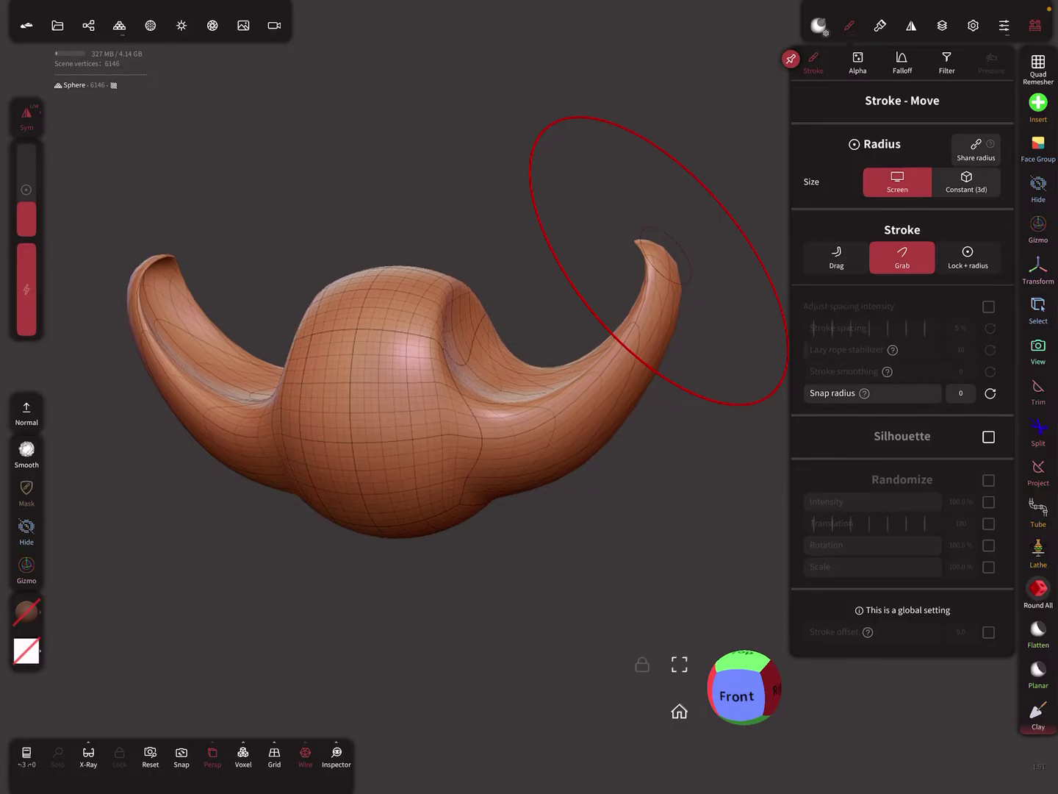
Step: Pull a long lobe from the sphere's side, drag the horn down-left, and briefly show the grid
left_click_drag(468, 515, 491, 385)
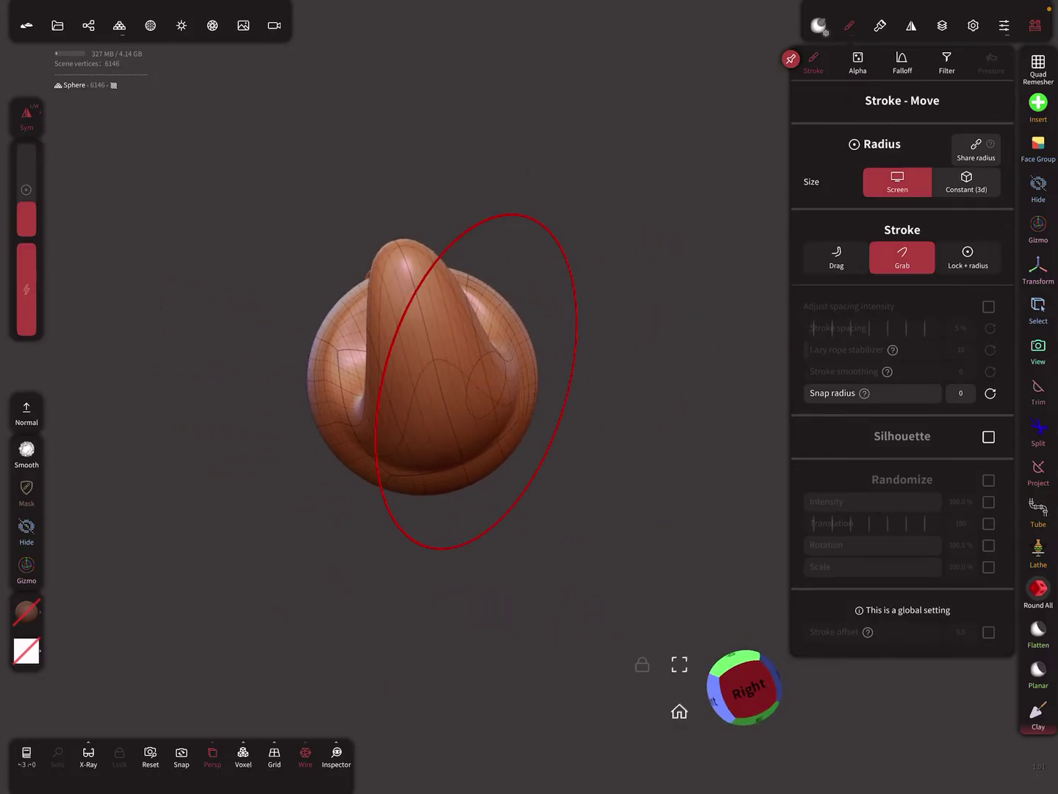
left_click(743, 686)
mouse_move(570, 388)
left_mouse_down()
mouse_move(662, 426)
mouse_move(719, 562)
mouse_move(545, 703)
left_mouse_up()
left_click_drag(578, 196, 695, 195)
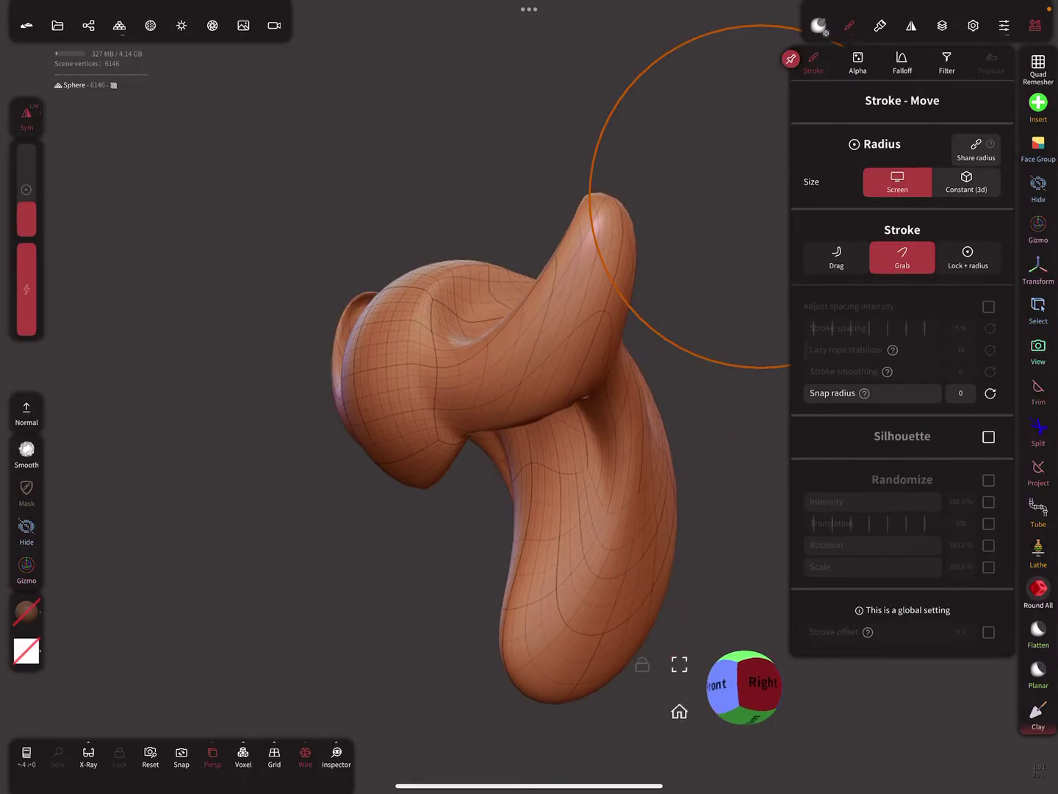
left_click_drag(573, 323, 628, 330)
mouse_move(705, 317)
left_mouse_down()
mouse_move(674, 343)
mouse_move(744, 191)
left_mouse_up()
scroll(622, 416, "up", 3)
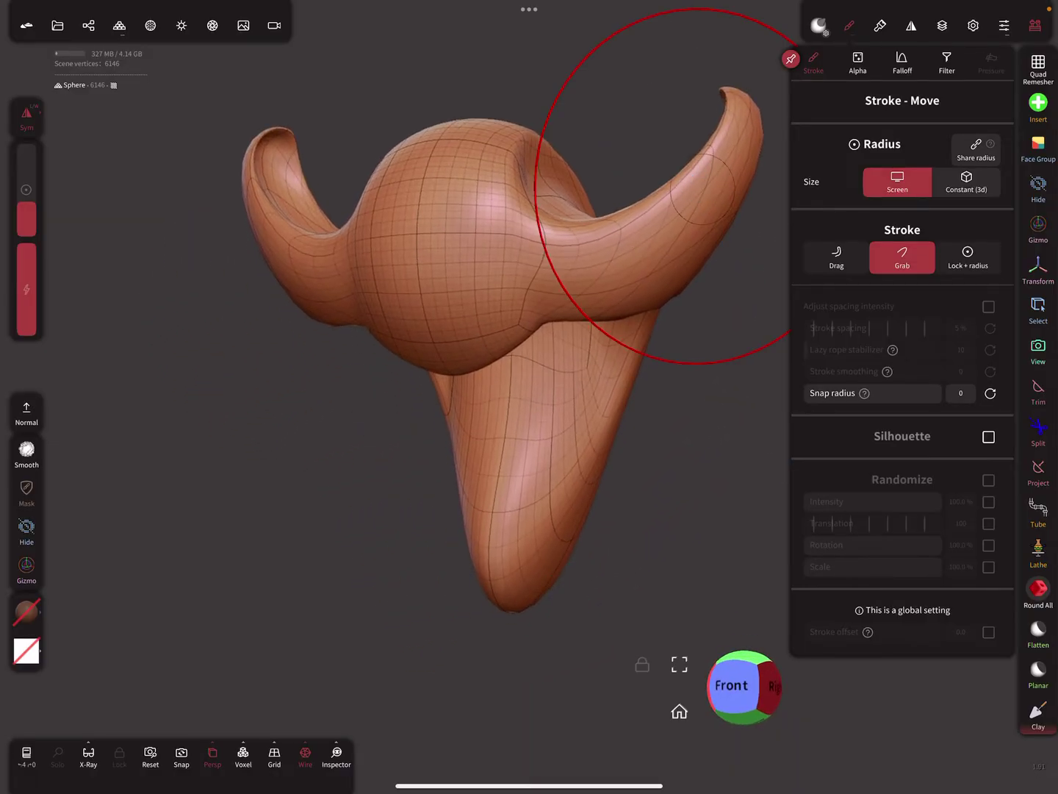
left_click(274, 755)
left_click(274, 754)
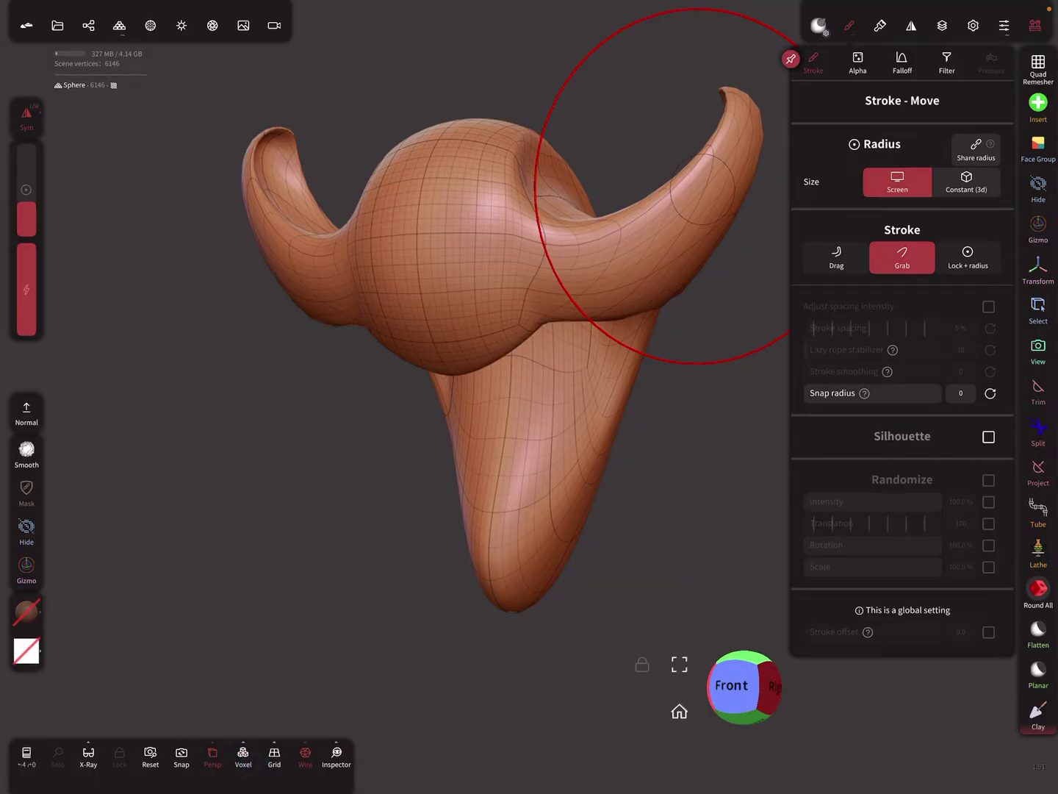
Step: Voxel-remesh the sculpt at a resolution of about 118, accepting the multiresolution loss
left_click(244, 754)
left_click_drag(293, 677, 145, 701)
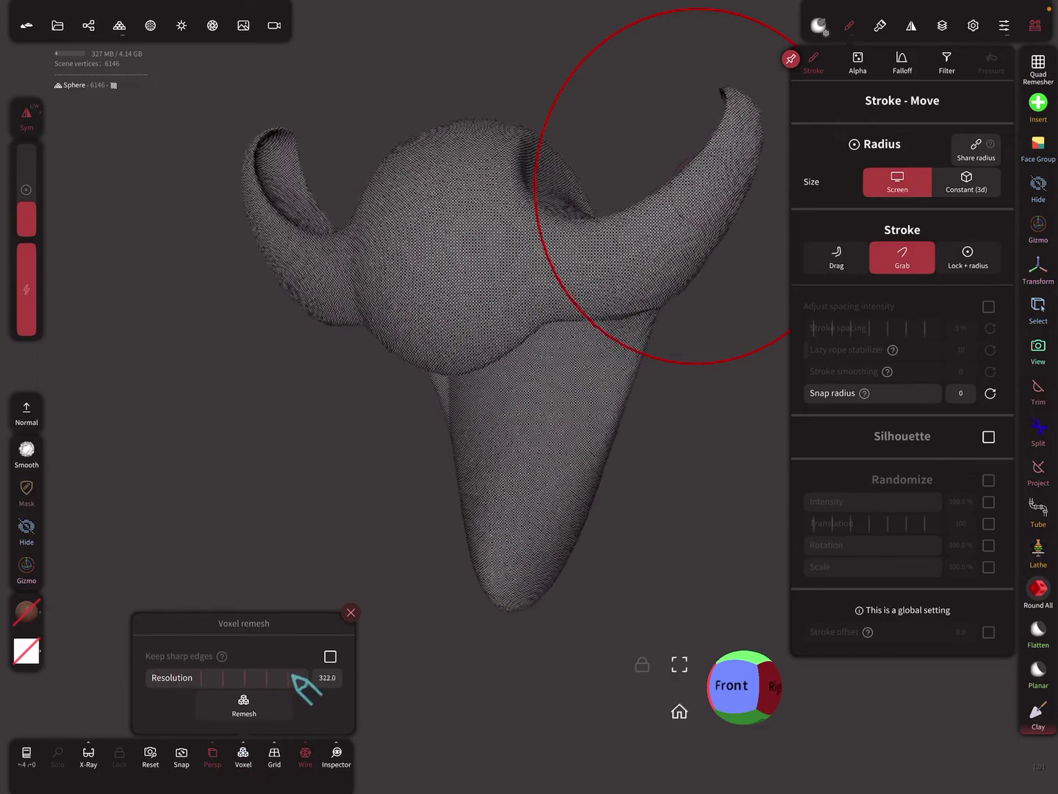
left_click(243, 703)
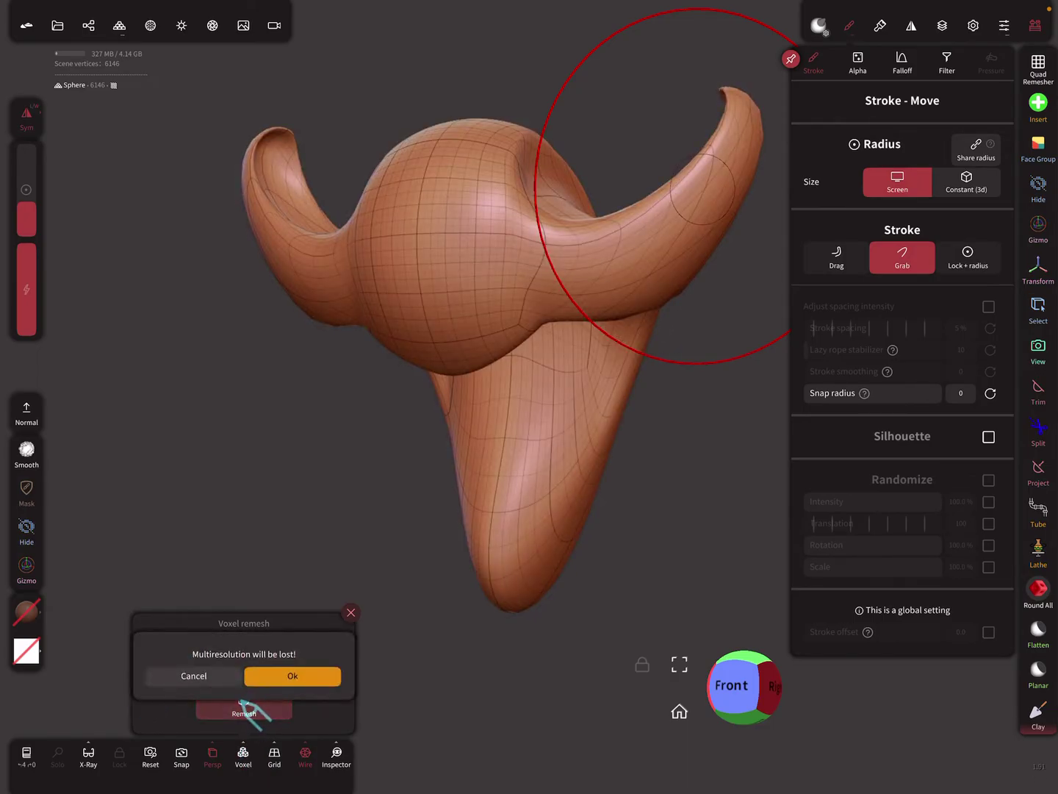
left_click(295, 676)
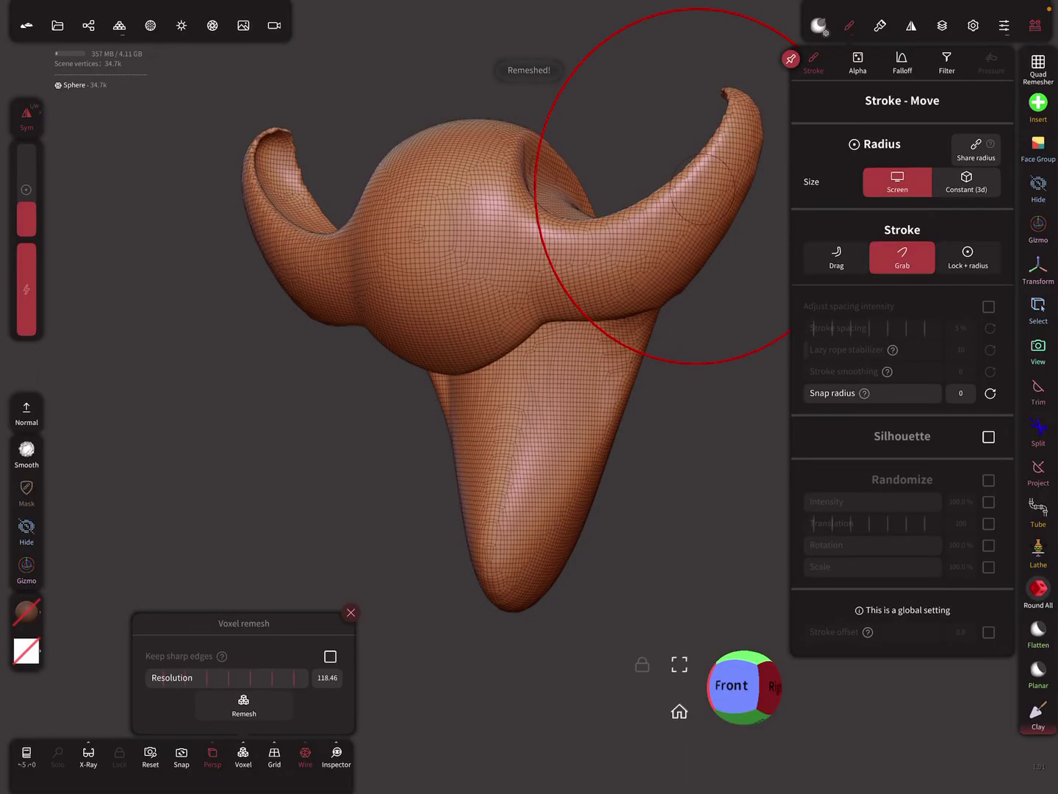
Step: Round the lower spike into a bulb and raise its rims into a flaring cup
left_click_drag(512, 513, 509, 661)
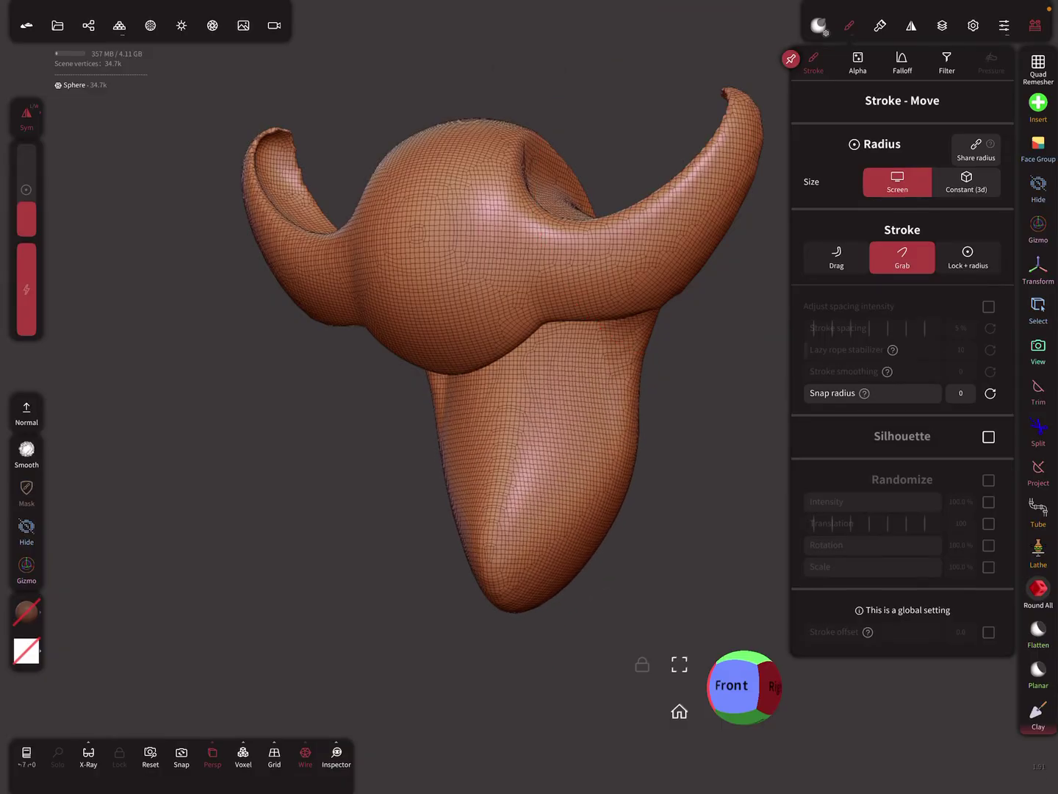
left_click_drag(529, 529, 546, 580)
left_click_drag(662, 537, 686, 463)
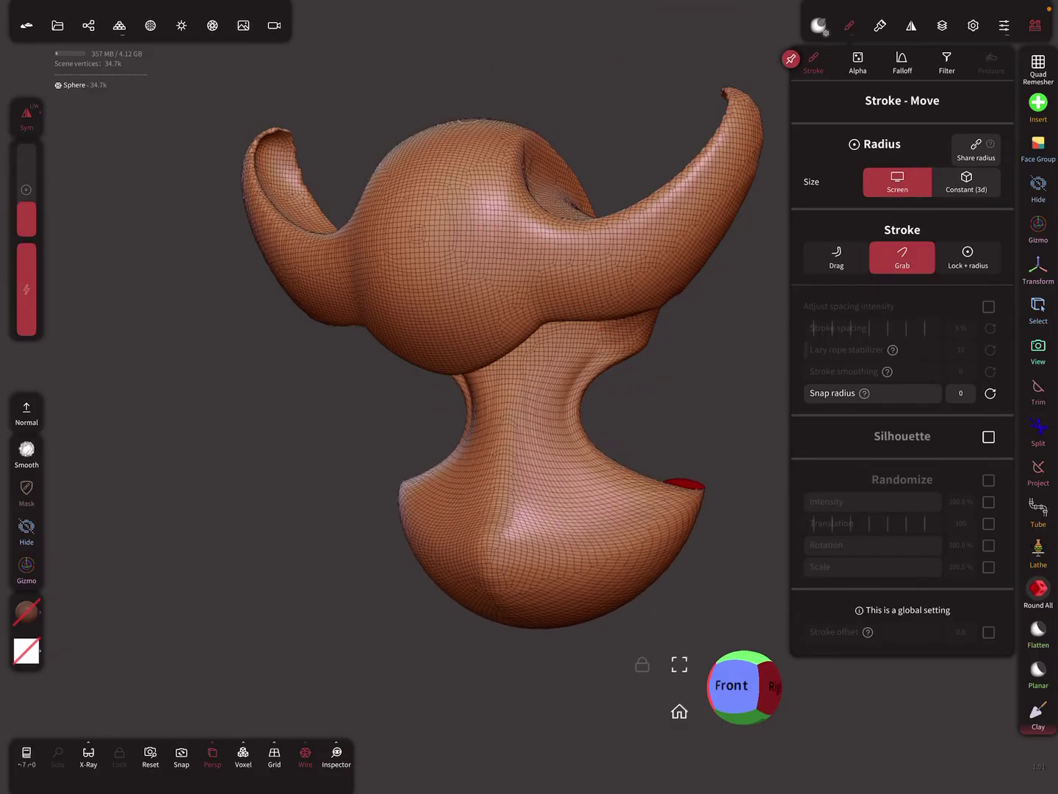
left_click_drag(438, 512, 413, 446)
mouse_move(677, 496)
left_mouse_down()
mouse_move(702, 429)
mouse_move(727, 446)
mouse_move(761, 438)
left_mouse_up()
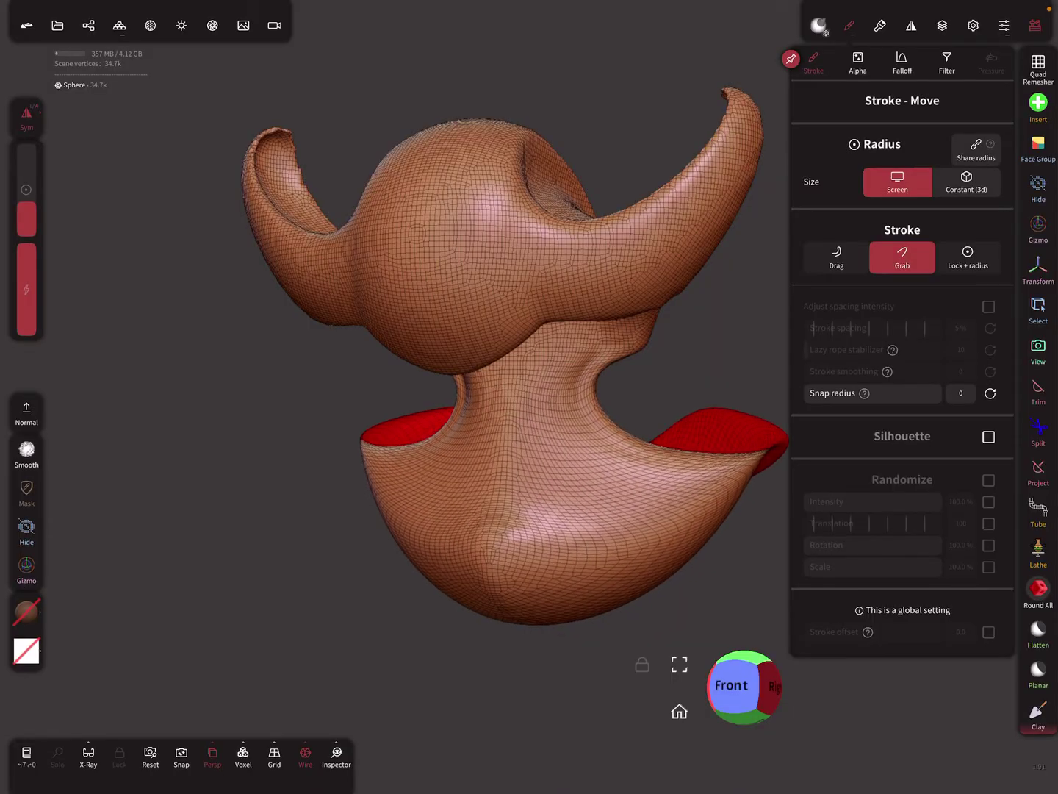
left_click_drag(708, 354, 461, 632)
mouse_move(604, 640)
left_mouse_down()
mouse_move(643, 397)
mouse_move(614, 480)
left_mouse_up()
middle_click_drag(696, 477, 630, 352)
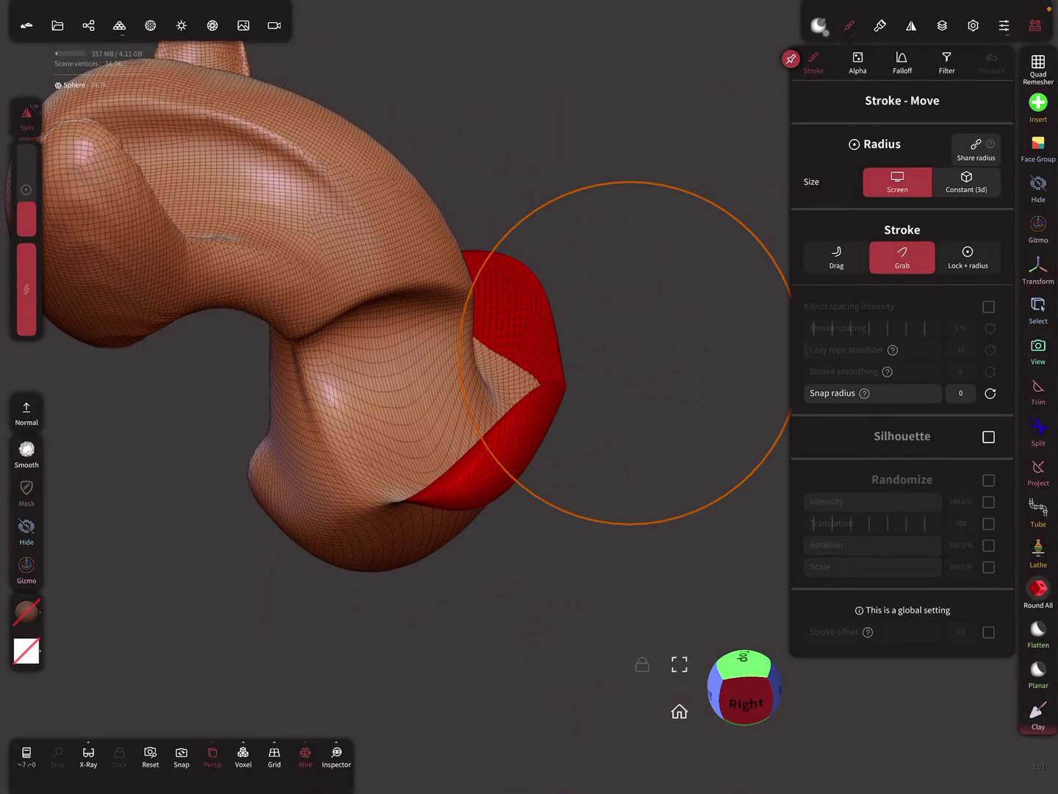
Step: Smooth away the red folded backfaces on the bulb's rim with the Smooth brush, slightly adjusting its intensity
left_click(1044, 35)
left_click(1035, 25)
left_click(1038, 149)
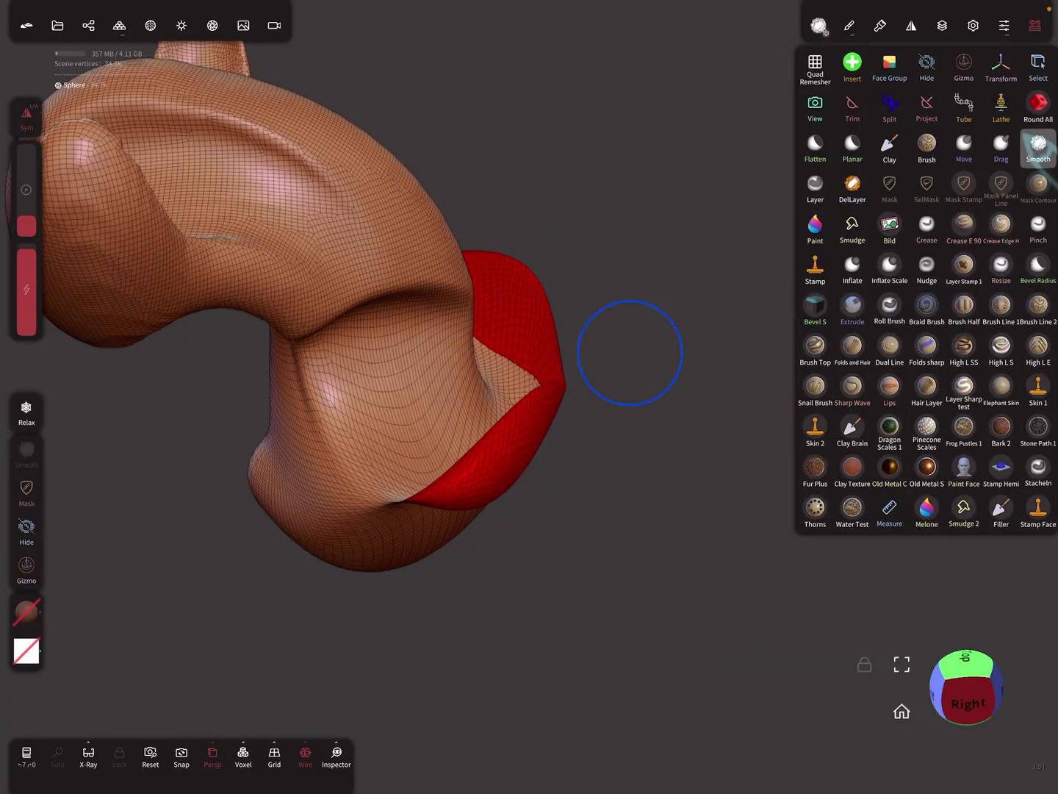
left_click_drag(719, 424, 466, 480)
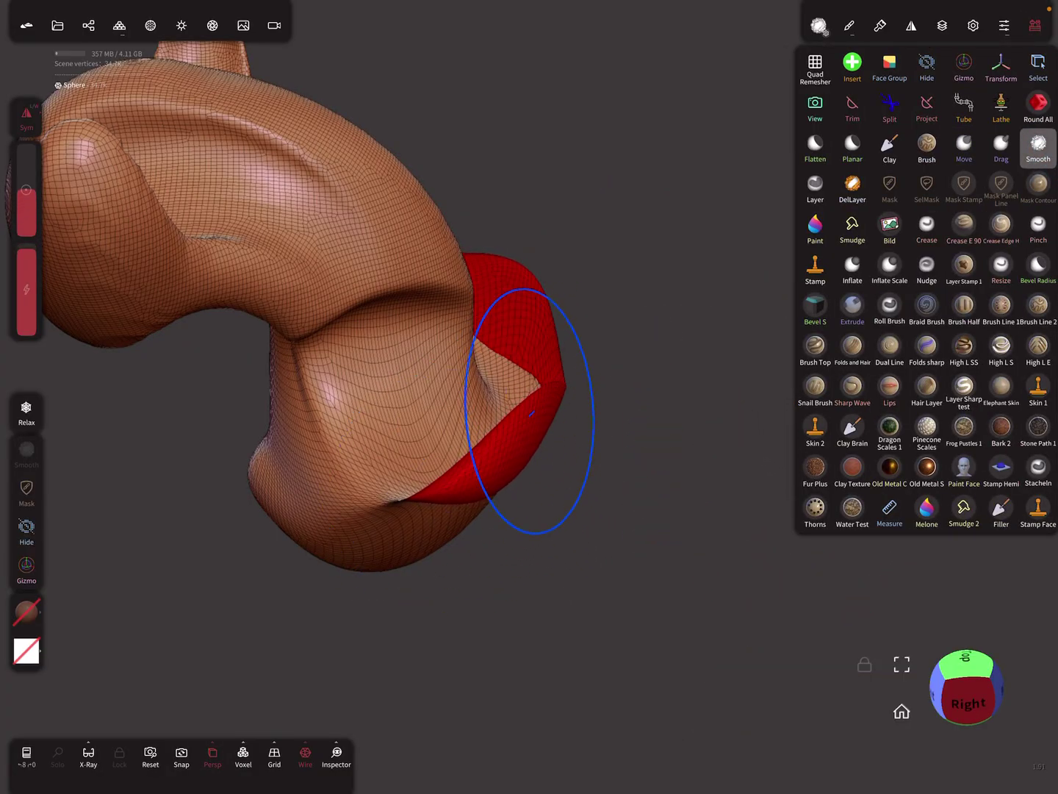
left_click_drag(26, 199, 27, 193)
left_click_drag(539, 420, 496, 447)
mouse_move(513, 347)
left_mouse_down()
mouse_move(472, 437)
mouse_move(520, 421)
mouse_move(485, 454)
mouse_move(433, 472)
mouse_move(443, 471)
left_mouse_up()
mouse_move(590, 388)
left_mouse_down()
mouse_move(620, 478)
mouse_move(708, 460)
mouse_move(714, 439)
mouse_move(654, 361)
mouse_move(725, 290)
mouse_move(762, 276)
mouse_move(492, 411)
mouse_move(637, 350)
mouse_move(685, 373)
left_mouse_up()
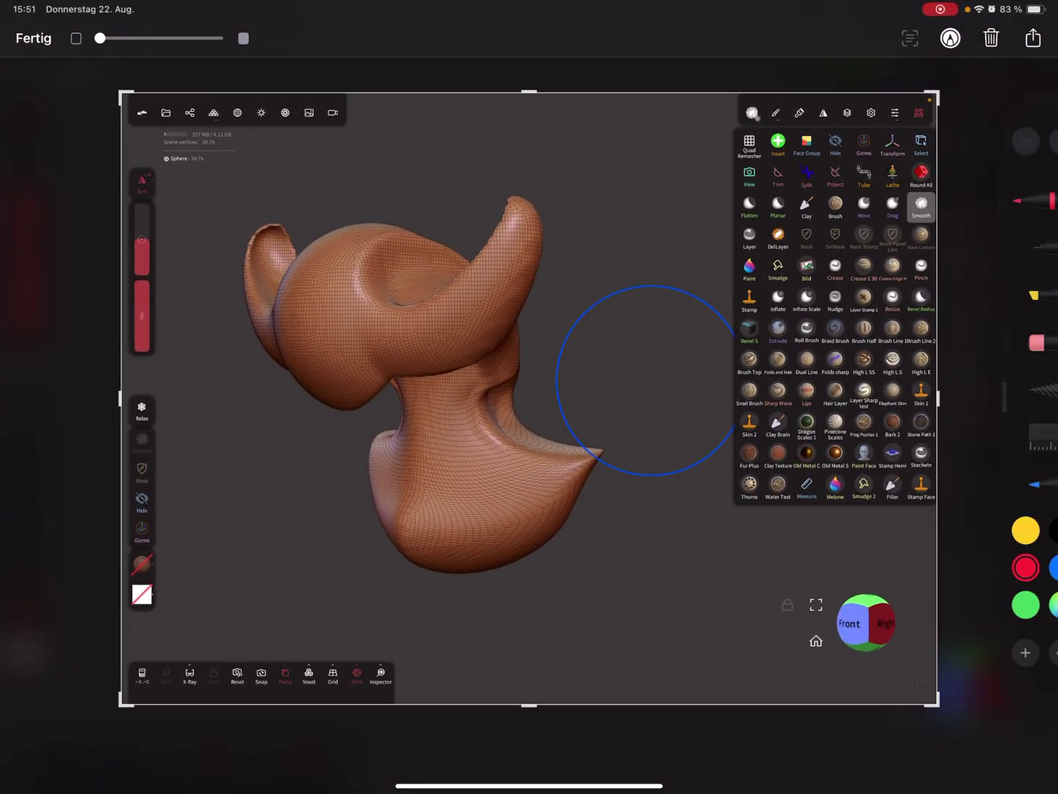
Step: Handwrite red notes 'Android ?' and 'Pencil Pro' on the screenshot
left_click_drag(258, 204, 280, 205)
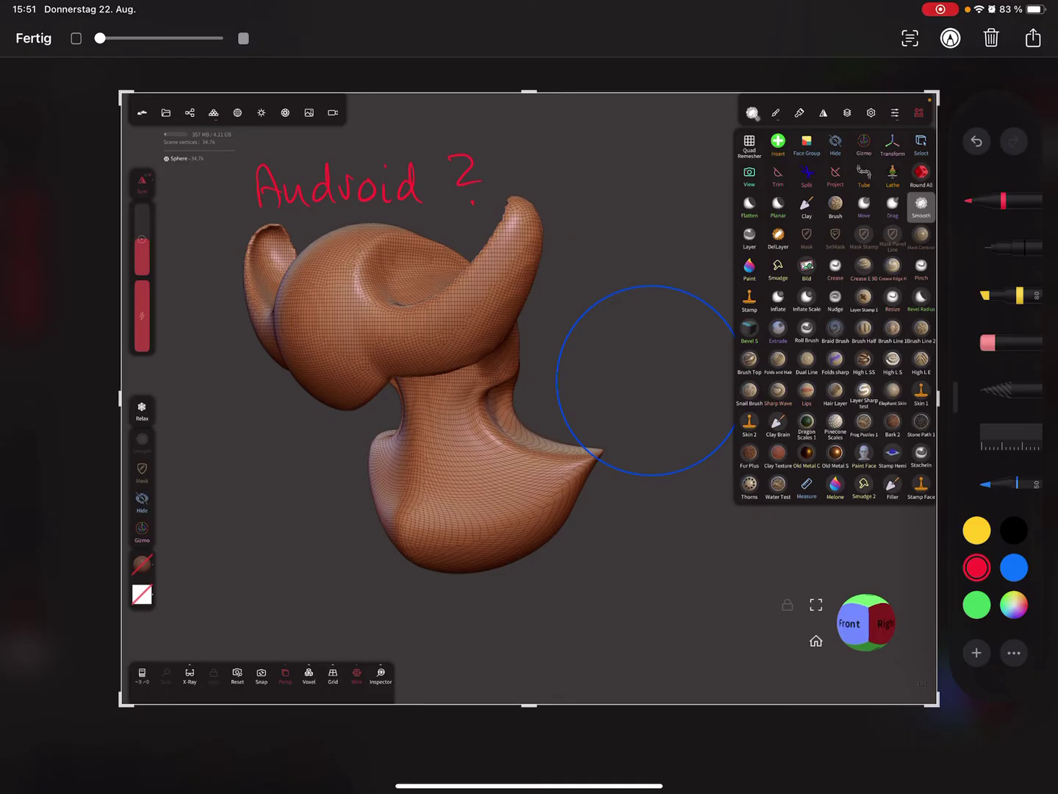
mouse_move(238, 443)
left_mouse_down()
mouse_move(239, 489)
mouse_move(241, 468)
mouse_move(275, 484)
mouse_move(335, 482)
left_mouse_up()
mouse_move(346, 463)
left_mouse_down()
mouse_move(347, 486)
mouse_move(372, 489)
left_mouse_up()
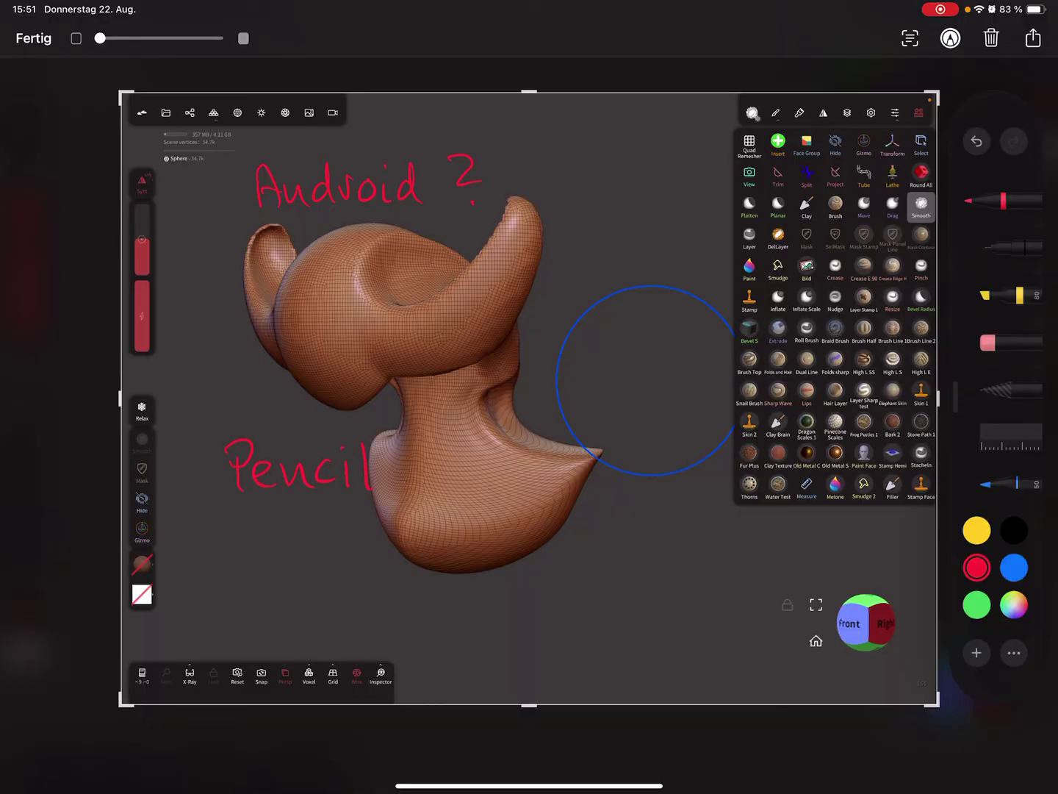
mouse_move(417, 447)
left_mouse_down()
mouse_move(419, 487)
mouse_move(420, 468)
left_mouse_up()
mouse_move(448, 457)
left_mouse_down()
mouse_move(438, 477)
mouse_move(469, 457)
left_mouse_up()
Step: Write 'twist Pencil' on a second line and bring up the markup's close options
mouse_move(313, 516)
left_mouse_down()
mouse_move(315, 550)
mouse_move(332, 526)
mouse_move(356, 529)
left_mouse_up()
mouse_move(357, 526)
left_mouse_down()
mouse_move(359, 543)
mouse_move(399, 537)
left_mouse_up()
mouse_move(396, 525)
left_mouse_down()
mouse_move(422, 519)
mouse_move(446, 545)
mouse_move(451, 525)
left_mouse_up()
left_click_drag(468, 526, 543, 540)
mouse_move(552, 523)
left_mouse_down()
mouse_move(557, 541)
mouse_move(580, 546)
left_mouse_up()
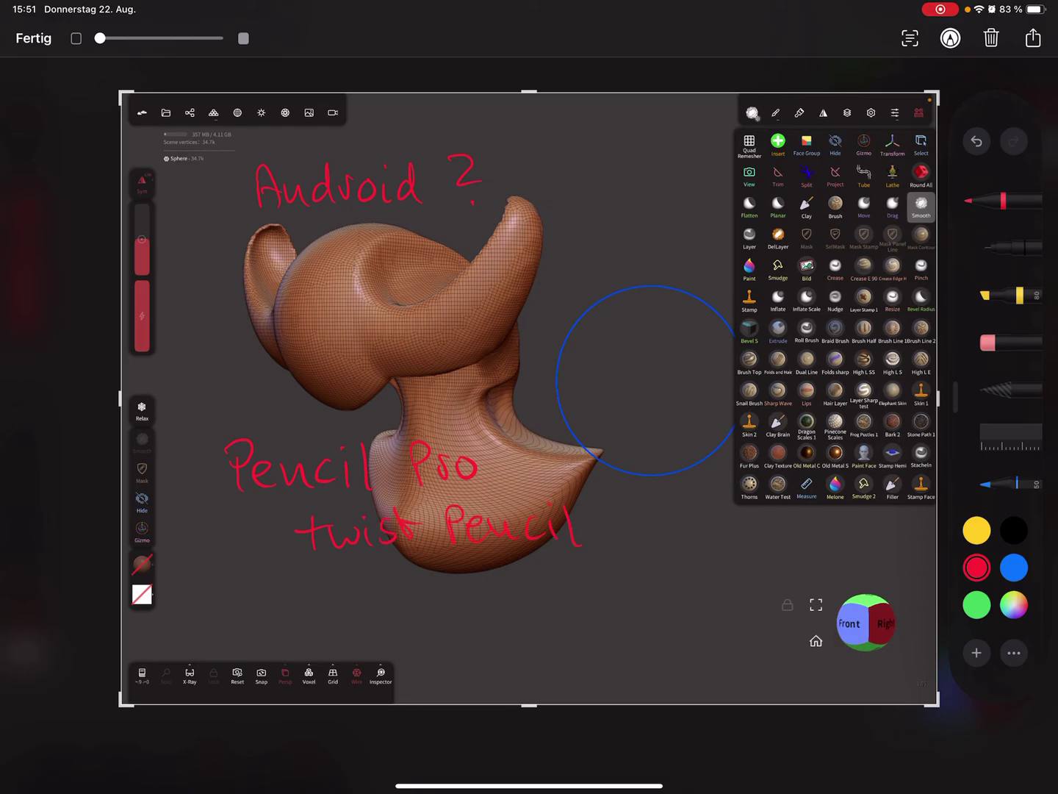
left_click(33, 38)
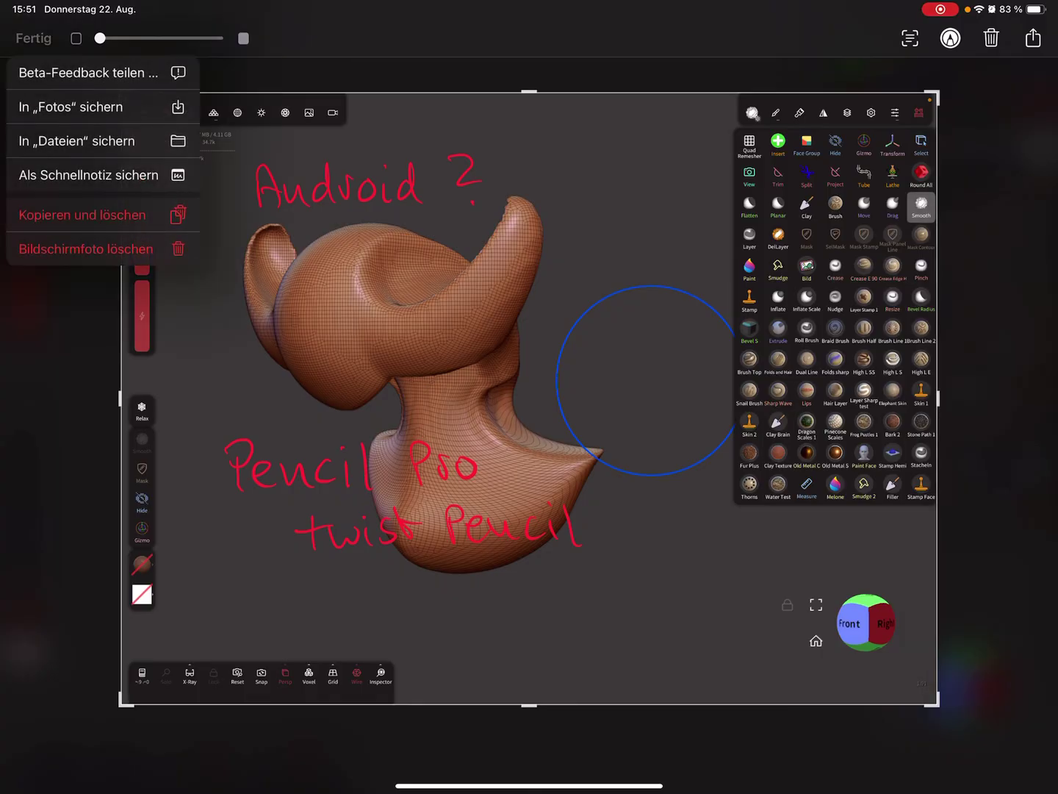
left_click(70, 107)
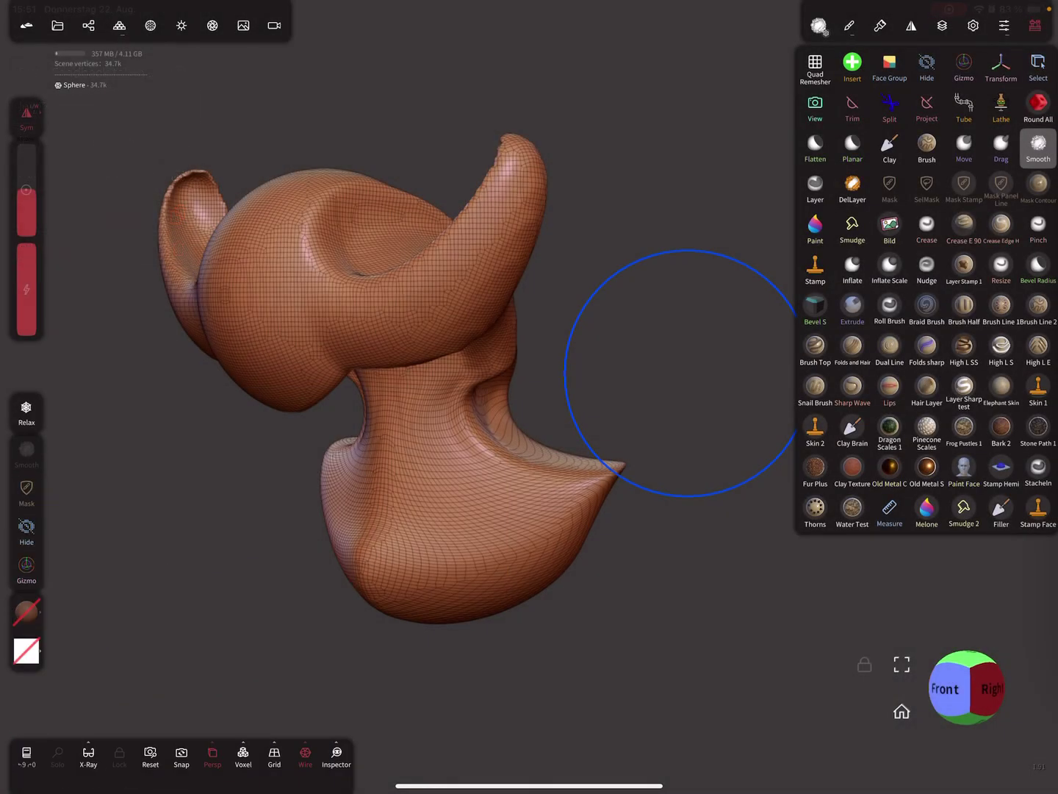
mouse_move(449, 562)
left_mouse_down()
mouse_move(585, 373)
mouse_move(577, 467)
mouse_move(751, 501)
mouse_move(657, 474)
mouse_move(606, 380)
mouse_move(727, 365)
mouse_move(695, 363)
left_mouse_up()
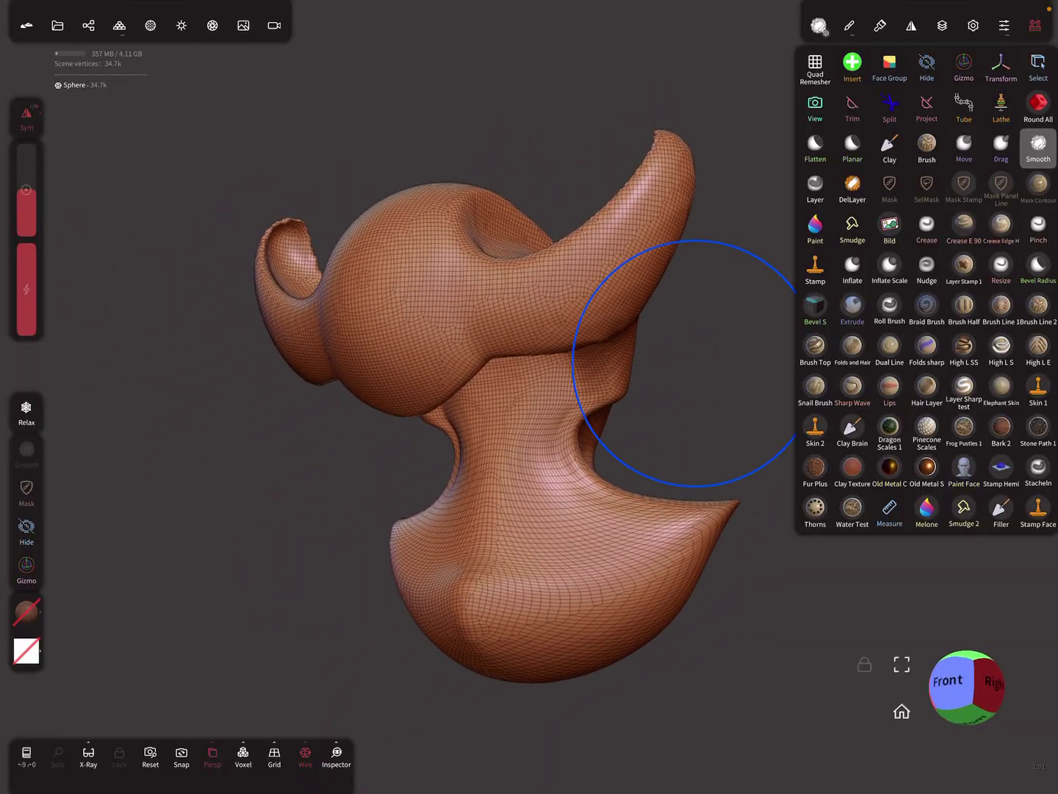